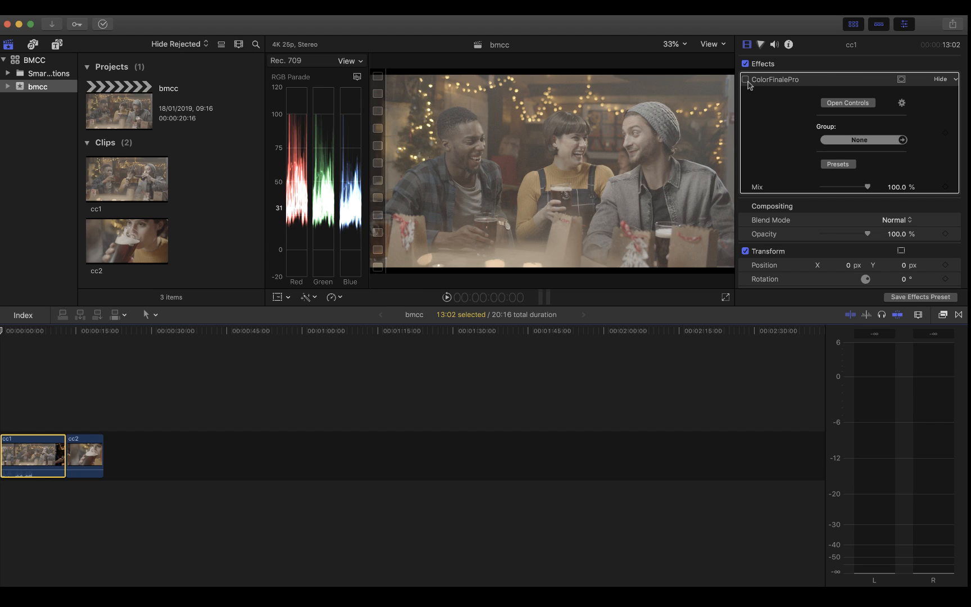
Step: Compare clip cc1 with and without the ColorFinalePro effect, leaving the effect enabled
{"action": "left_click", "coordinate": [746, 80]}
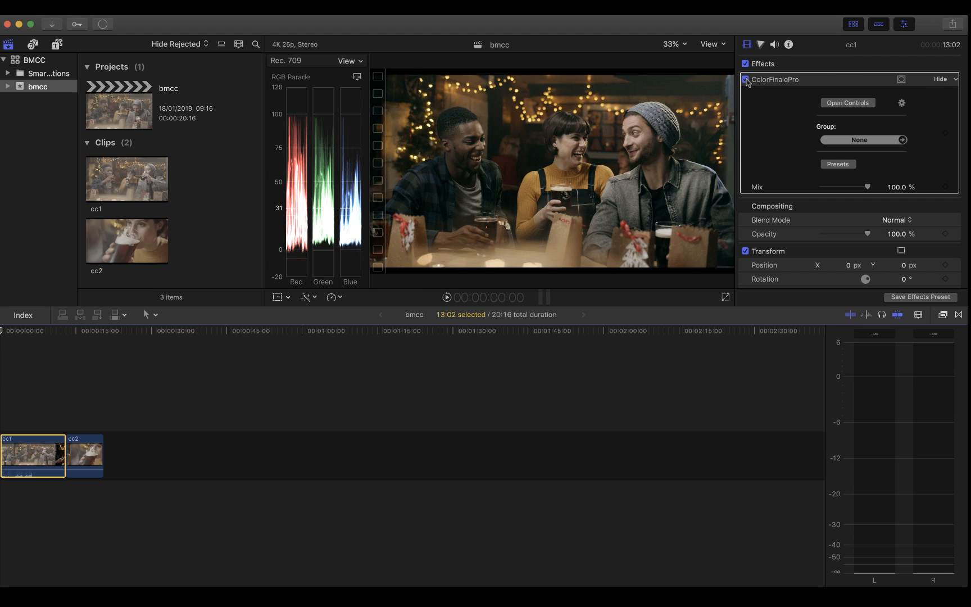
{"action": "left_click", "coordinate": [746, 79]}
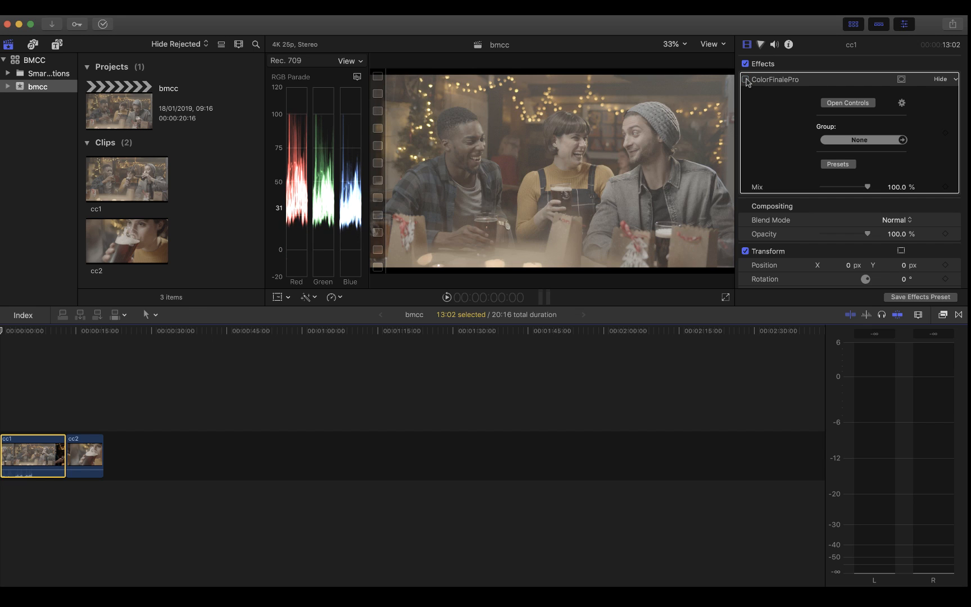
{"action": "left_click", "coordinate": [746, 79]}
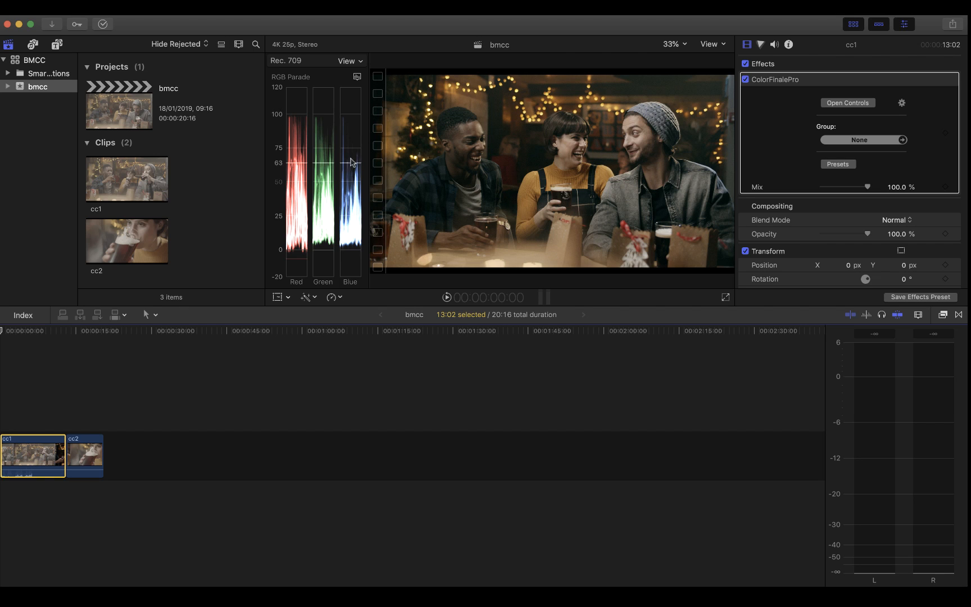
Step: Open the ColorFinalePro controls for cc1 and disable the Color Wheels, HSL Curves and Curves layers
{"action": "left_click", "coordinate": [843, 105]}
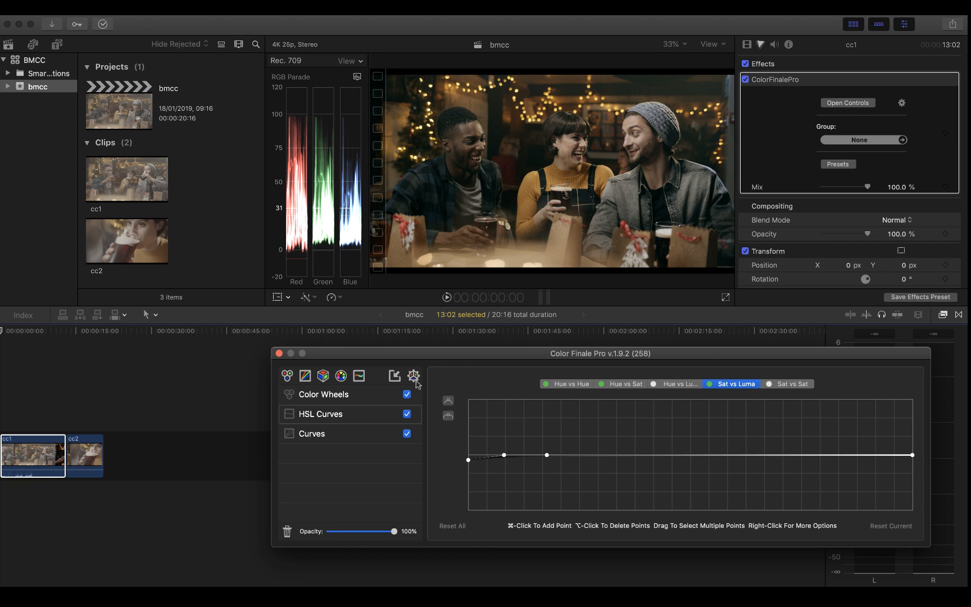
{"action": "left_click", "coordinate": [407, 395]}
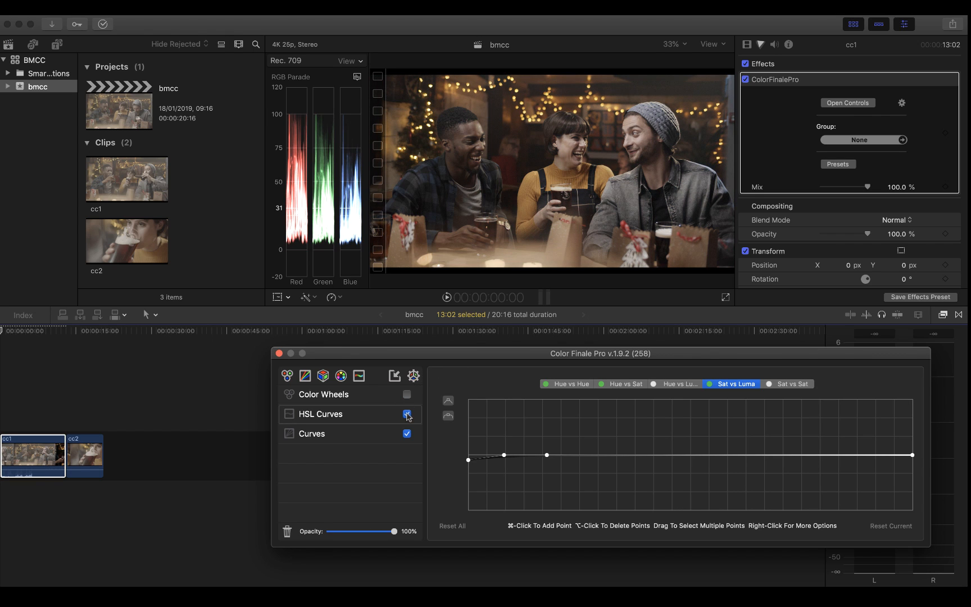
{"action": "left_click", "coordinate": [407, 415]}
{"action": "left_click", "coordinate": [407, 434]}
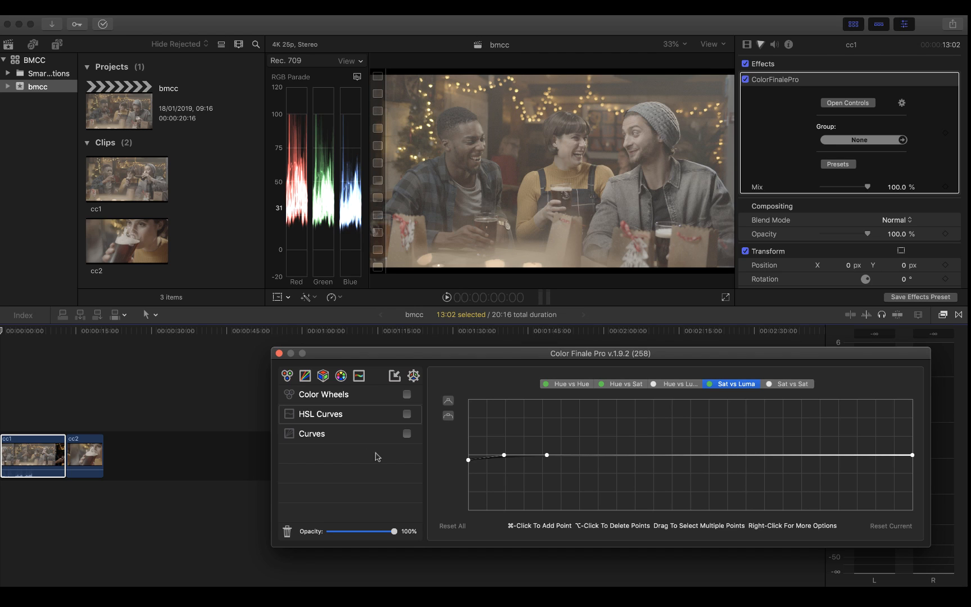
Step: Open the Curves layer and compare the image with it on and off, leaving it enabled
{"action": "left_click", "coordinate": [329, 435]}
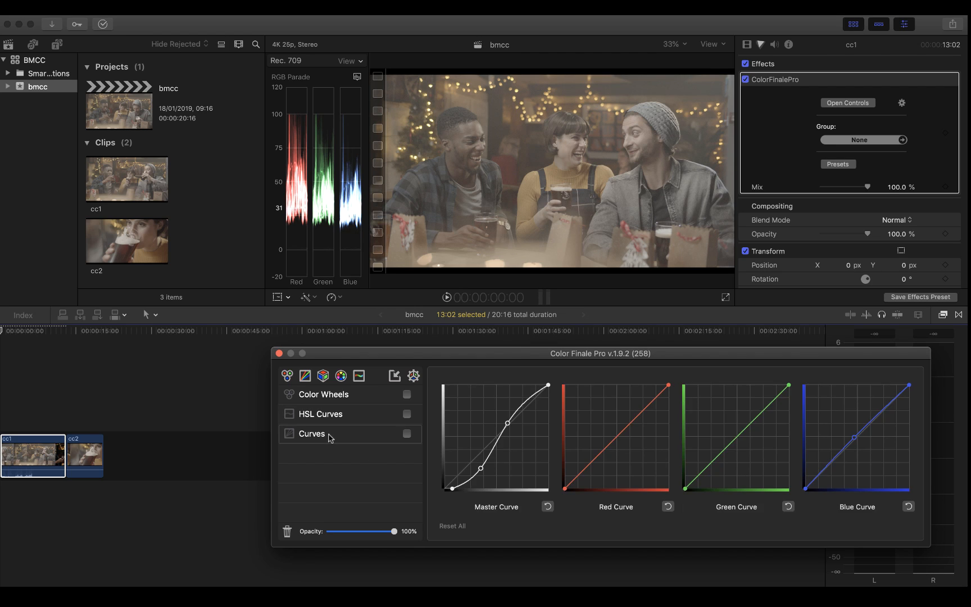
{"action": "left_click", "coordinate": [407, 435]}
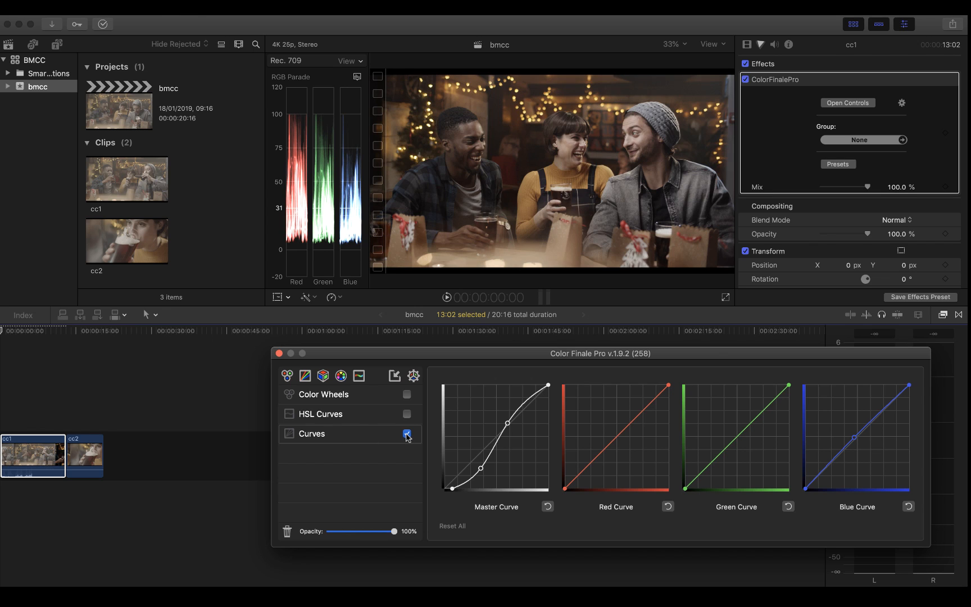
{"action": "left_click", "coordinate": [407, 434]}
{"action": "left_click", "coordinate": [407, 434]}
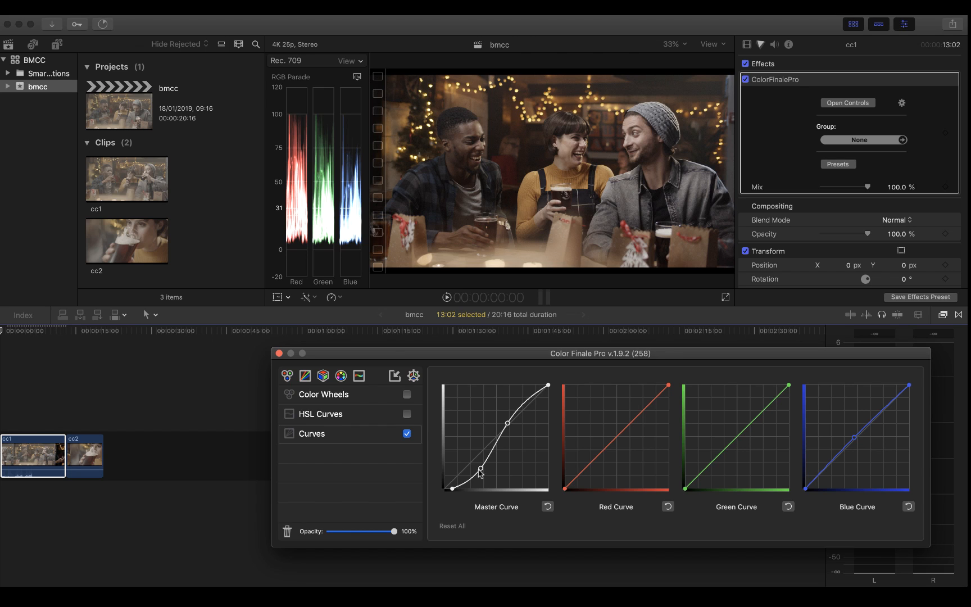
Step: Fine-tune the Master Curve's shadow points and the Blue Curve's midpoint, and add a slightly lowered midpoint to the Red Curve
{"action": "left_click_drag", "start_coordinate": [453, 488], "coordinate": [481, 471]}
{"action": "left_click_drag", "start_coordinate": [854, 441], "coordinate": [857, 442]}
{"action": "left_click", "coordinate": [618, 436]}
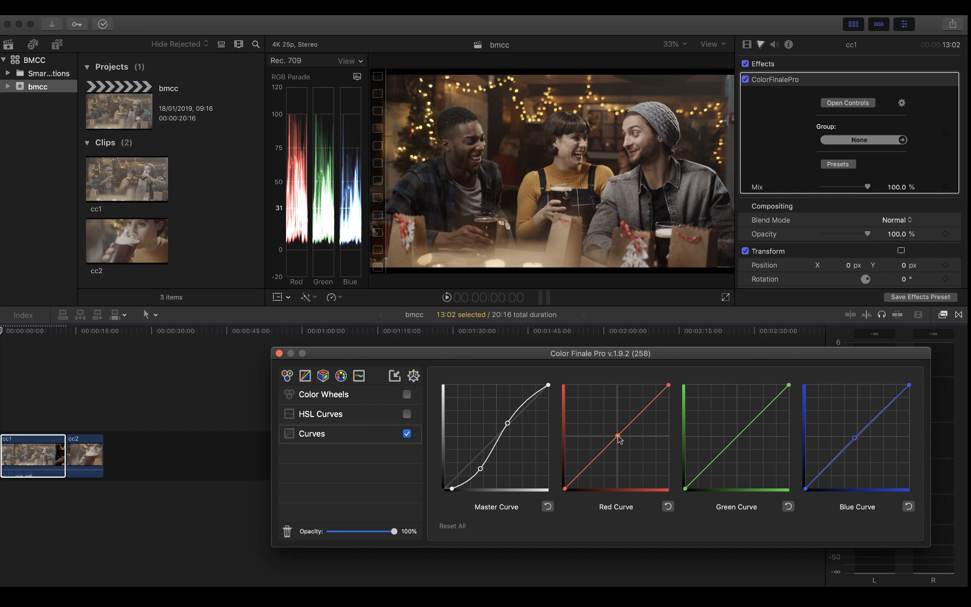
{"action": "left_click_drag", "start_coordinate": [618, 435], "coordinate": [618, 436]}
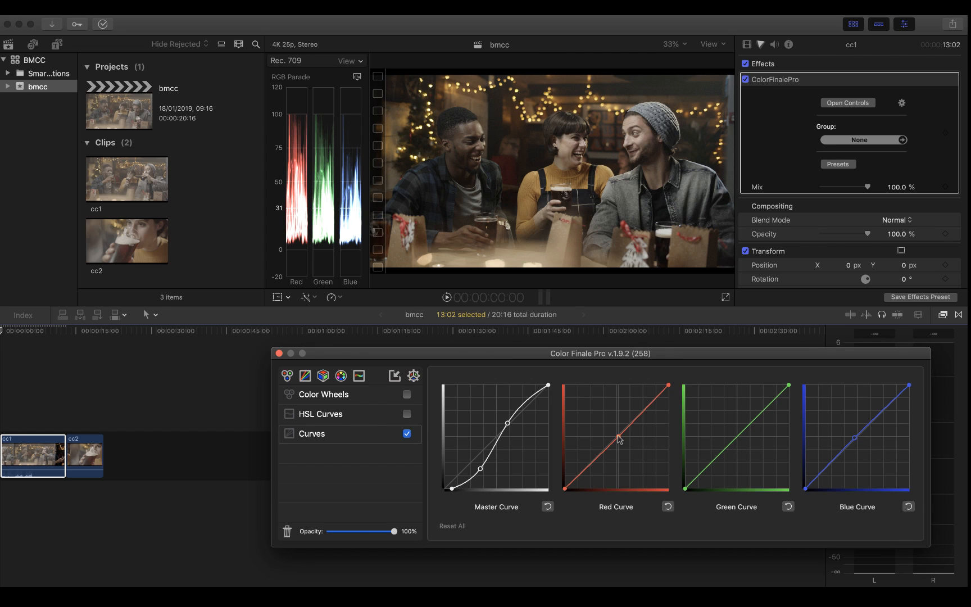
Step: With HSL Curves off, enable Color Wheels and set Lift to red -0.07, green 0.01, blue 0.01 and saturation to 1.11
{"action": "left_click", "coordinate": [407, 414]}
{"action": "left_click", "coordinate": [407, 394]}
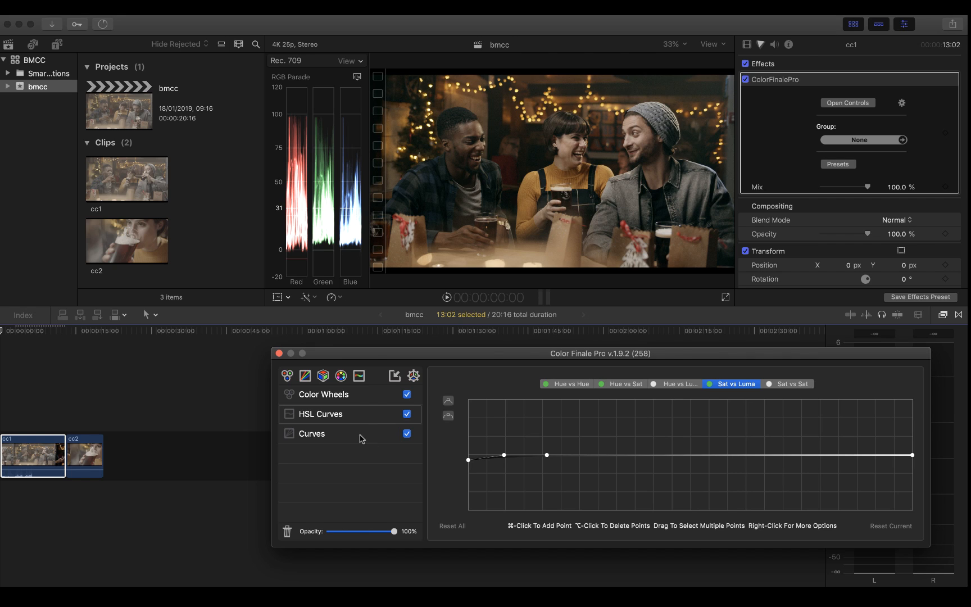
{"action": "left_click", "coordinate": [407, 415]}
{"action": "left_click", "coordinate": [344, 395]}
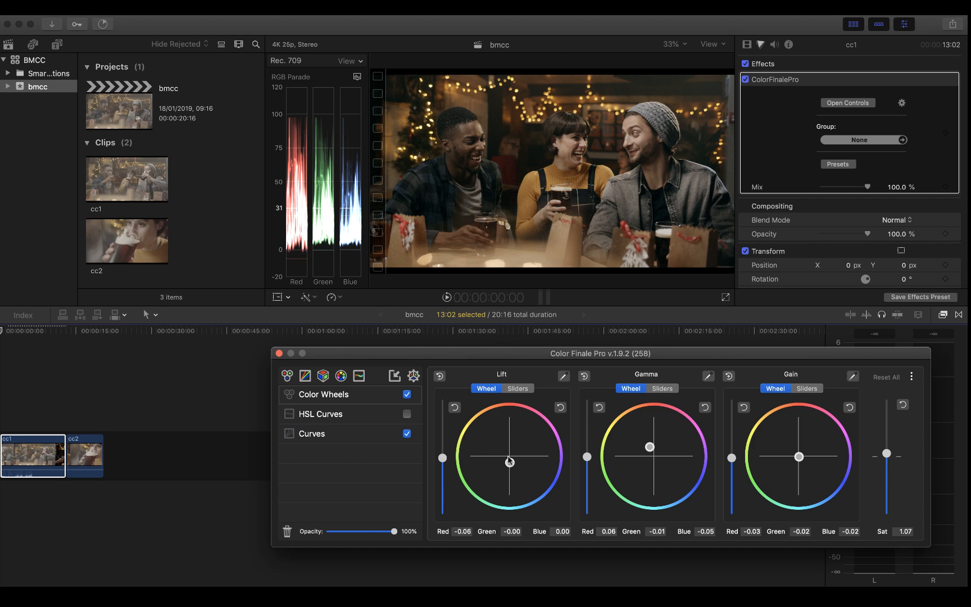
{"action": "left_click_drag", "start_coordinate": [509, 462], "coordinate": [511, 473]}
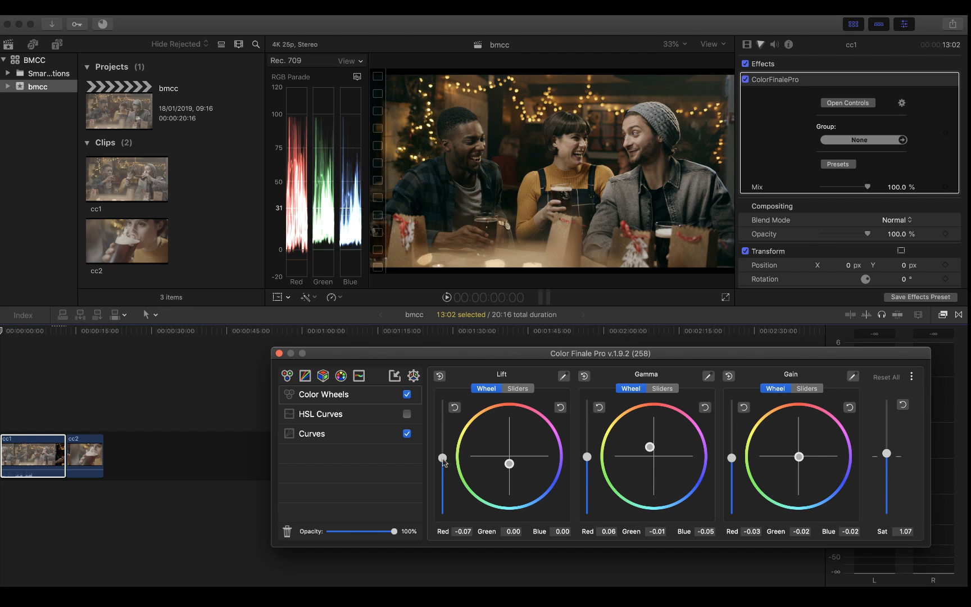
{"action": "left_click_drag", "start_coordinate": [443, 461], "coordinate": [444, 461]}
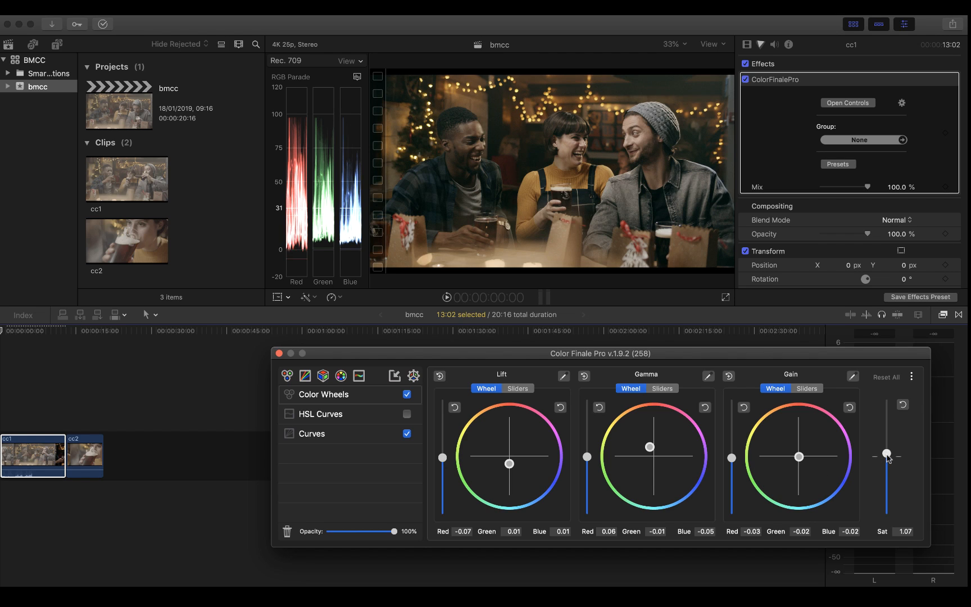
{"action": "mouse_move", "coordinate": [887, 455]}
{"action": "left_mouse_down"}
{"action": "mouse_move", "coordinate": [886, 465]}
{"action": "mouse_move", "coordinate": [888, 454]}
{"action": "left_mouse_up"}
Step: Re-enable the HSL Curves layer and slightly lower the magenta point on its Hue vs Hue curve
{"action": "left_click", "coordinate": [320, 414]}
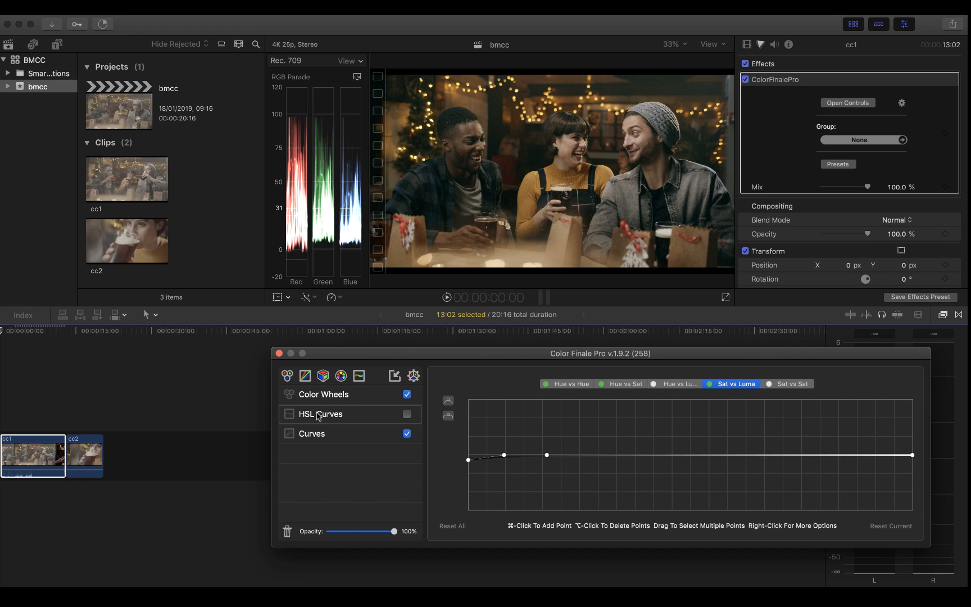
{"action": "left_click", "coordinate": [407, 414]}
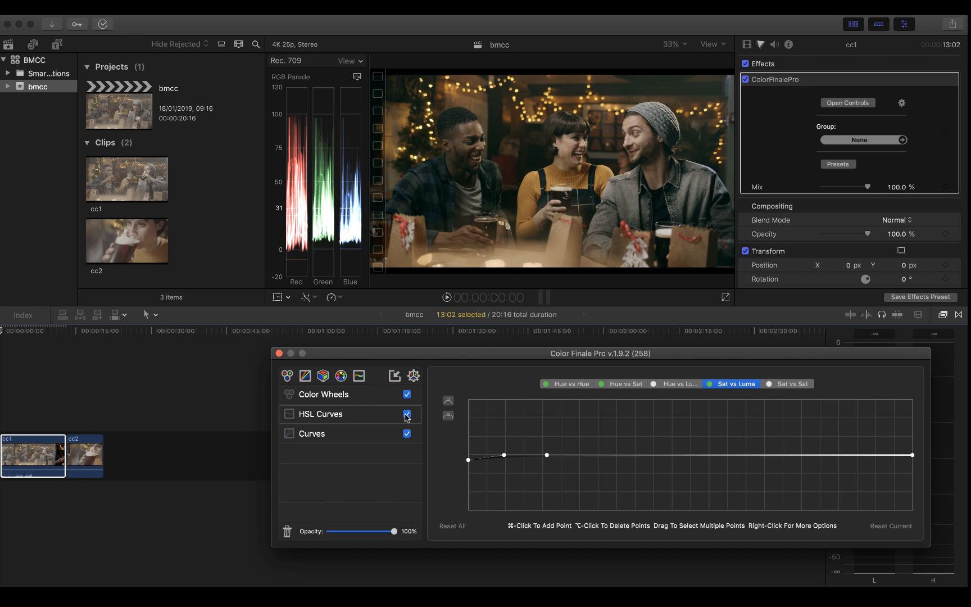
{"action": "left_click", "coordinate": [569, 383]}
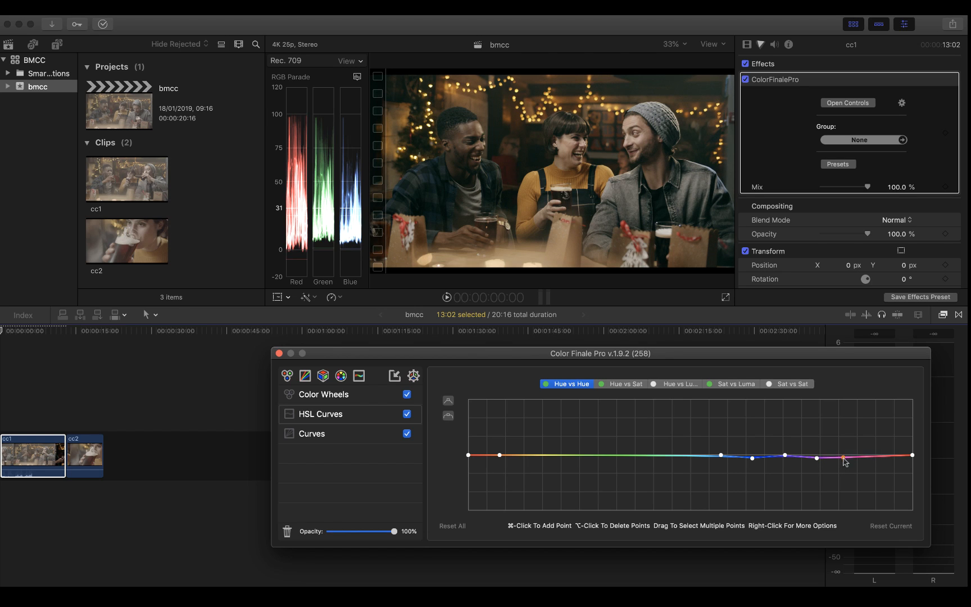
{"action": "mouse_move", "coordinate": [843, 461]}
{"action": "left_mouse_down"}
{"action": "mouse_move", "coordinate": [841, 469]}
{"action": "mouse_move", "coordinate": [841, 452]}
{"action": "mouse_move", "coordinate": [839, 460]}
{"action": "left_mouse_up"}
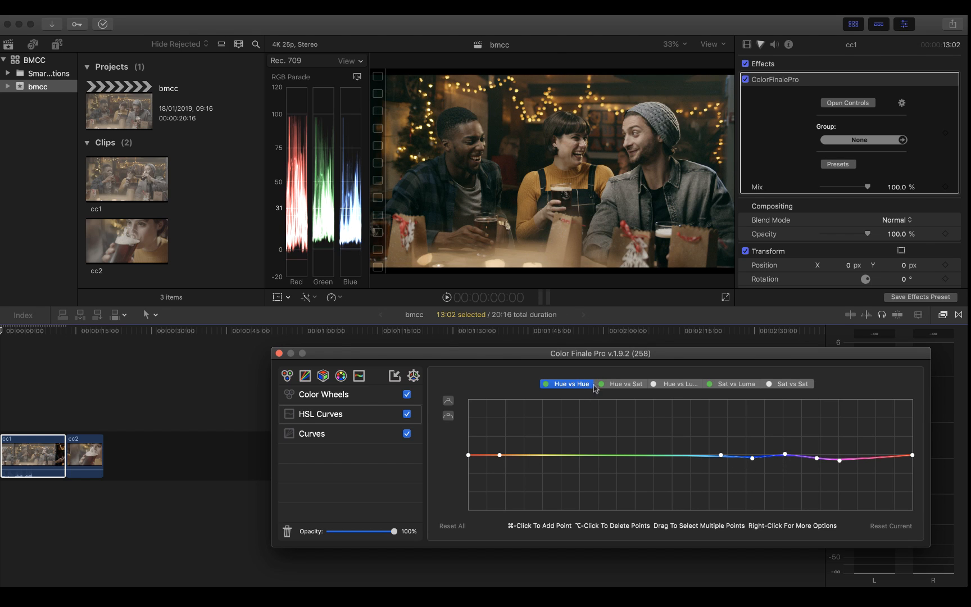
Step: On the Hue vs Sat curve, slightly reduce the red saturation and lower the blue point below the midline
{"action": "left_click", "coordinate": [618, 385]}
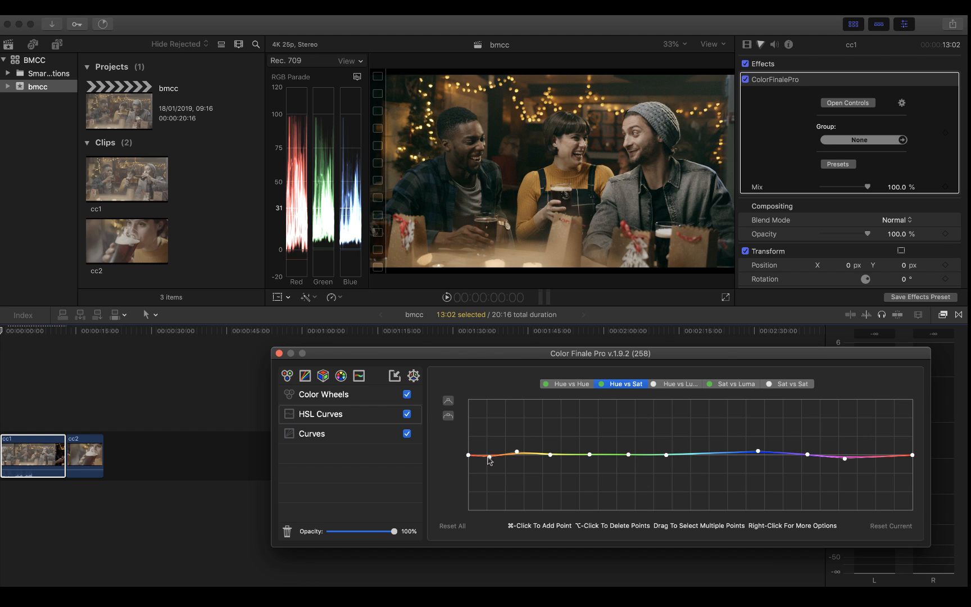
{"action": "mouse_move", "coordinate": [488, 456]}
{"action": "left_mouse_down"}
{"action": "mouse_move", "coordinate": [489, 449]}
{"action": "mouse_move", "coordinate": [490, 459]}
{"action": "left_mouse_up"}
{"action": "left_click_drag", "start_coordinate": [491, 460], "coordinate": [492, 457]}
{"action": "left_click_drag", "start_coordinate": [757, 451], "coordinate": [759, 460]}
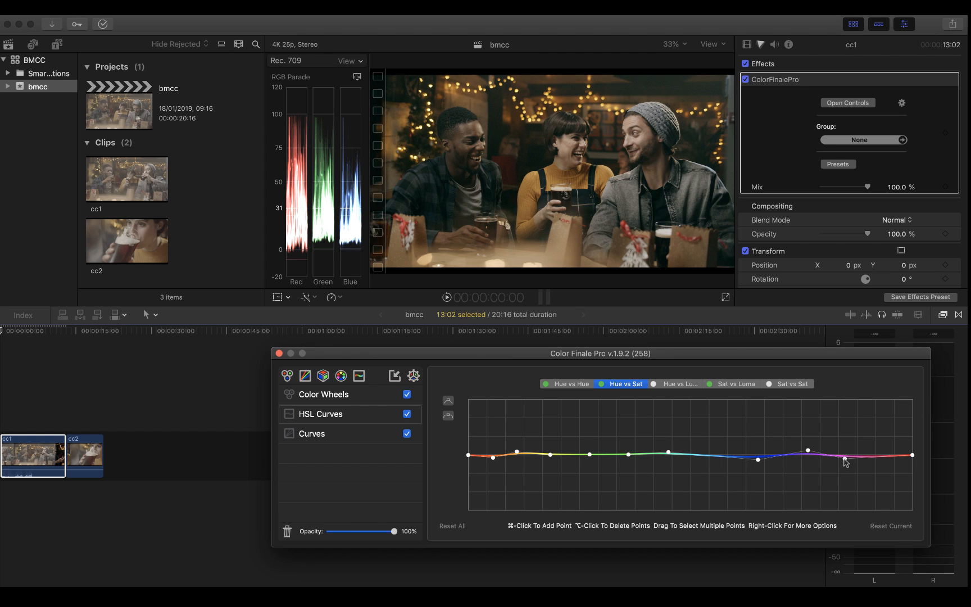
{"action": "left_click_drag", "start_coordinate": [845, 459], "coordinate": [845, 459]}
Step: Flatten the HSL layer's Sat vs Luma curve by returning its zero-saturation endpoint to the midline
{"action": "left_click", "coordinate": [734, 386]}
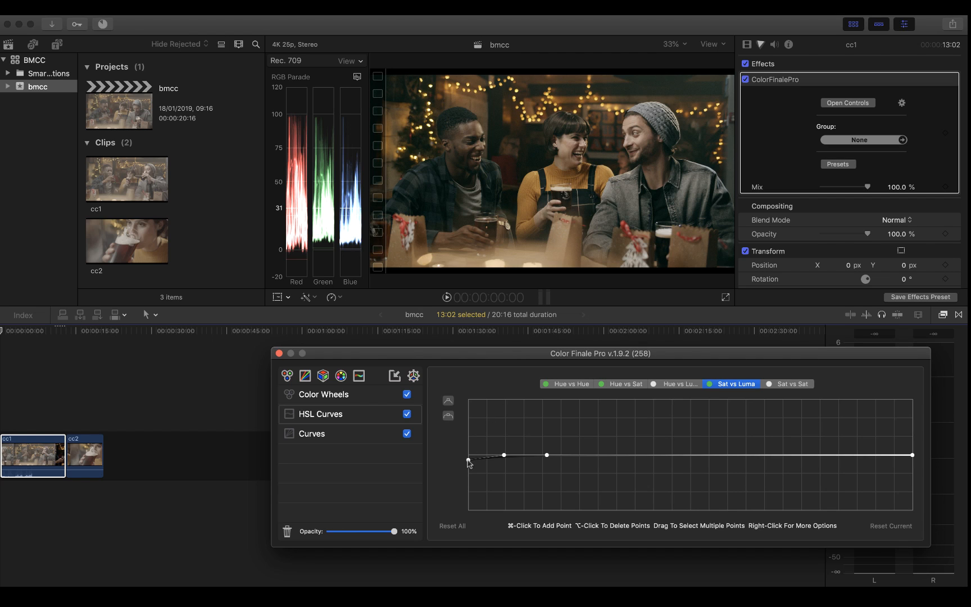
{"action": "mouse_move", "coordinate": [469, 460]}
{"action": "left_mouse_down"}
{"action": "mouse_move", "coordinate": [470, 487]}
{"action": "mouse_move", "coordinate": [465, 442]}
{"action": "mouse_move", "coordinate": [468, 459]}
{"action": "left_mouse_up"}
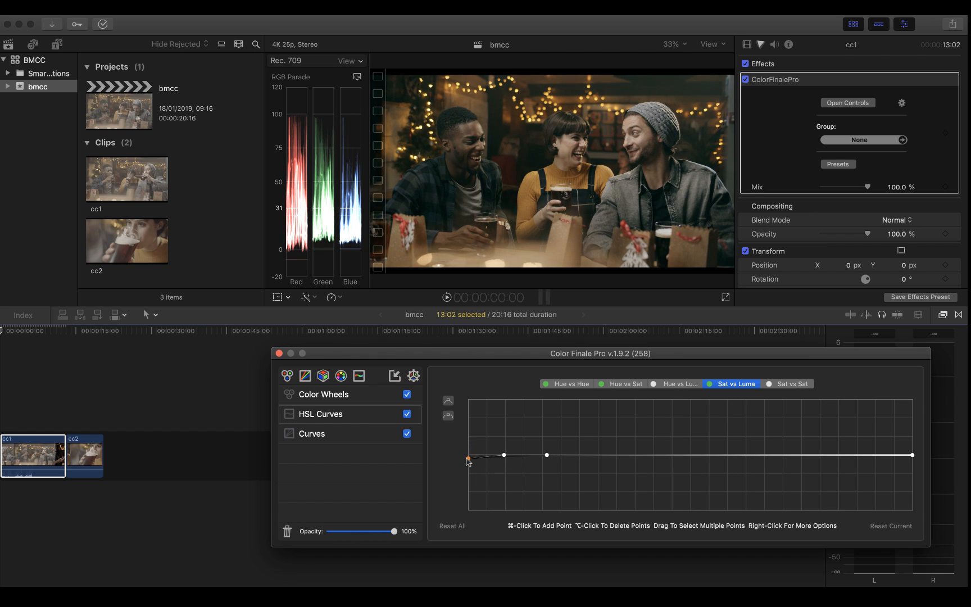
{"action": "left_click", "coordinate": [341, 396]}
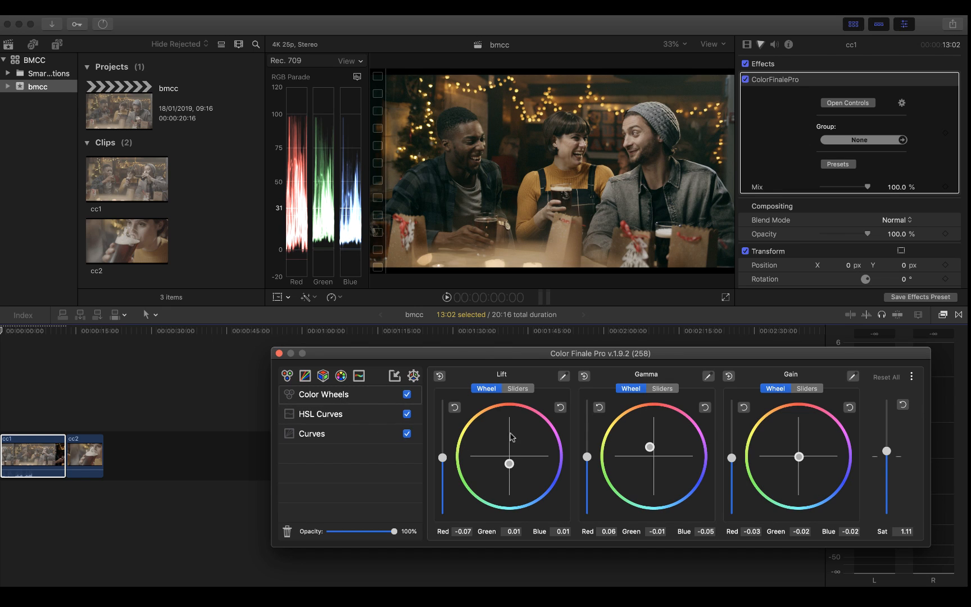
{"action": "left_click", "coordinate": [340, 414]}
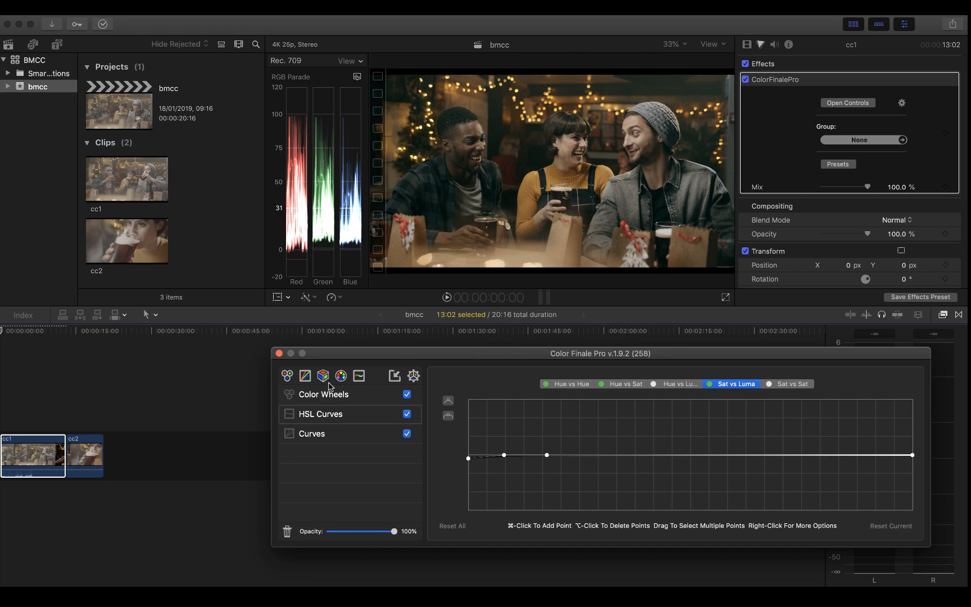
{"action": "left_click", "coordinate": [467, 456]}
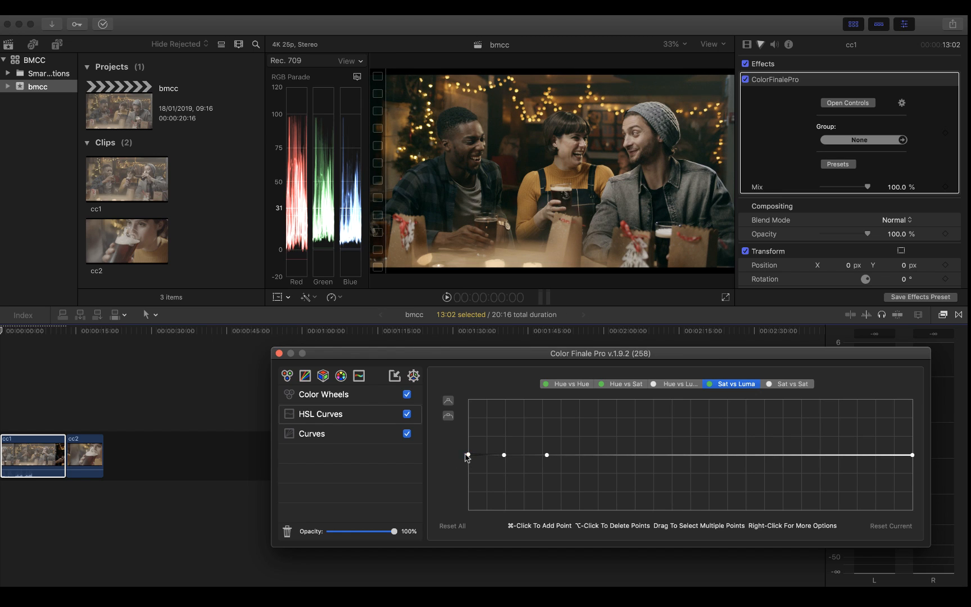
Step: Add a second HSL Curves layer, place two low-saturation points on its Sat vs Luma curve and slightly lower the zero-saturation endpoint
{"action": "left_click", "coordinate": [340, 395]}
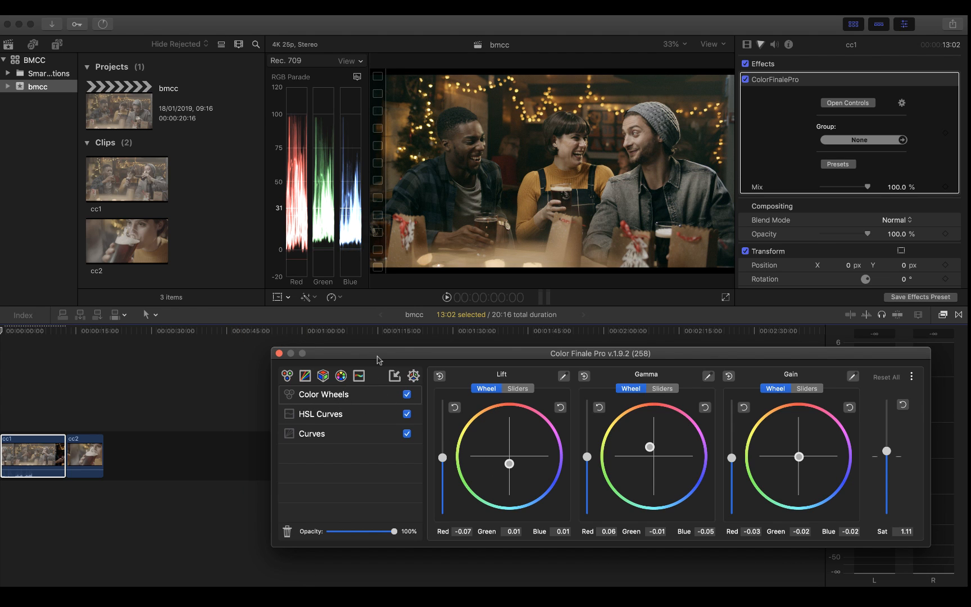
{"action": "left_click_drag", "start_coordinate": [379, 358], "coordinate": [386, 359]}
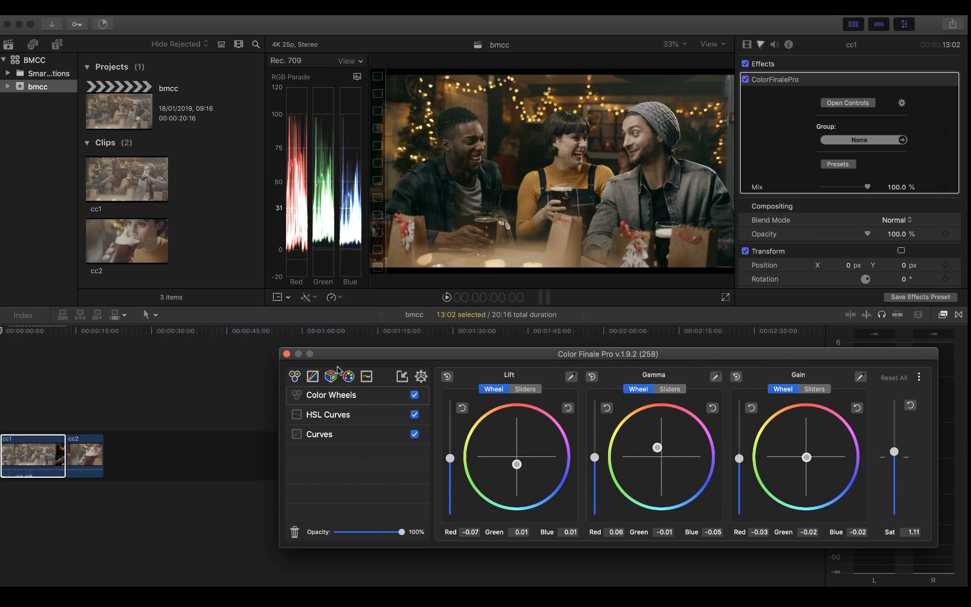
{"action": "left_click", "coordinate": [366, 377]}
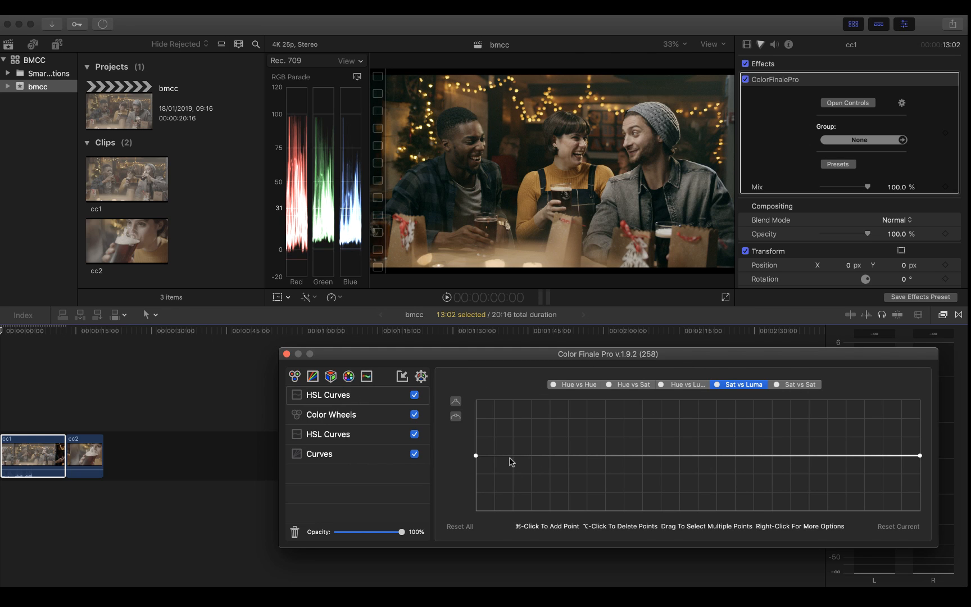
{"action": "left_click", "coordinate": [565, 456], "text": "super"}
{"action": "left_click", "coordinate": [519, 455], "text": "super"}
{"action": "mouse_move", "coordinate": [476, 456]}
{"action": "left_mouse_down"}
{"action": "mouse_move", "coordinate": [476, 466]}
{"action": "mouse_move", "coordinate": [474, 441]}
{"action": "mouse_move", "coordinate": [476, 460]}
{"action": "left_mouse_up"}
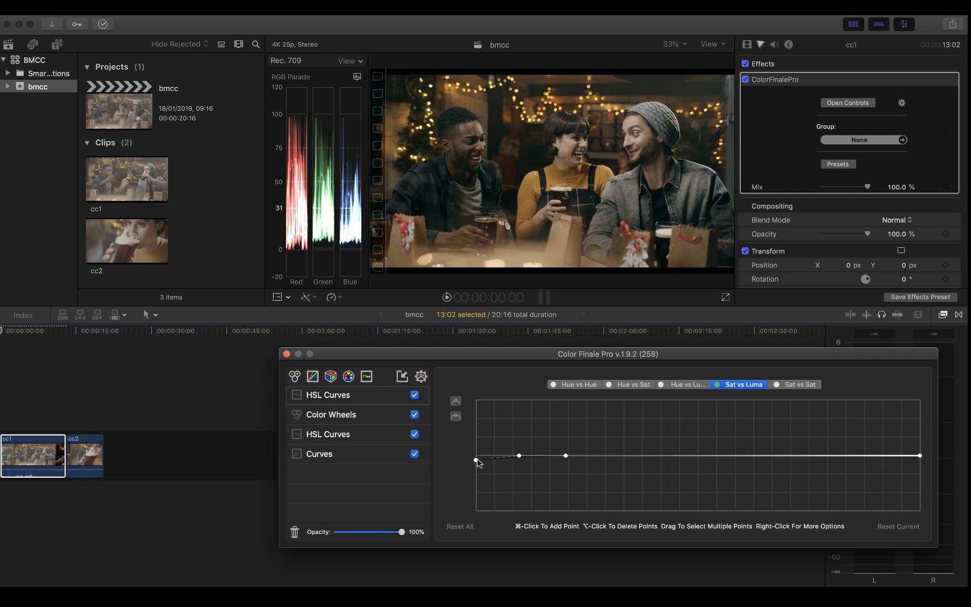
Step: Add a second Color Wheels layer, set its Lift to -0.01 for red, green and blue, and close the grading controls
{"action": "left_click", "coordinate": [295, 377]}
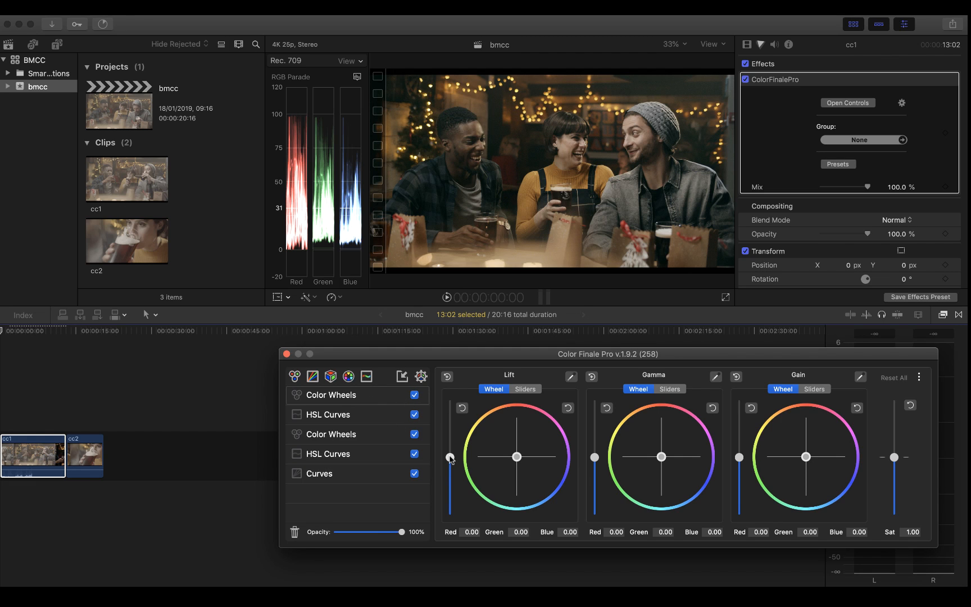
{"action": "left_click_drag", "start_coordinate": [450, 458], "coordinate": [450, 458]}
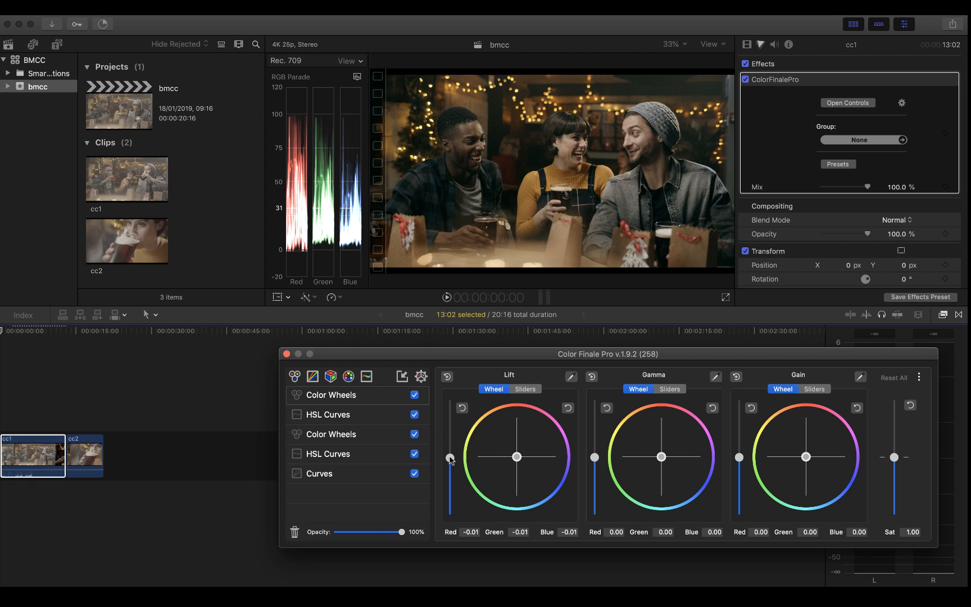
{"action": "left_click", "coordinate": [287, 354]}
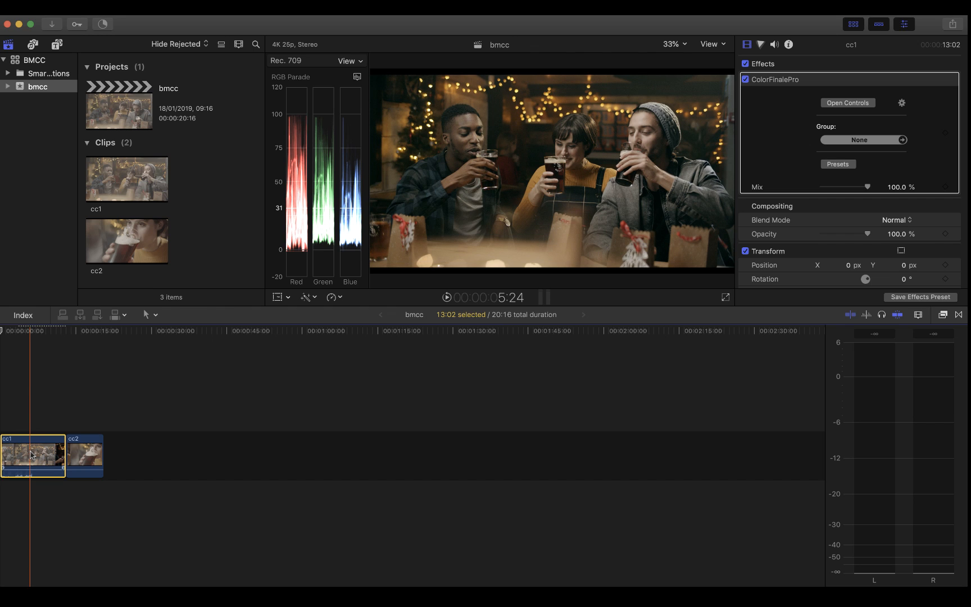
Step: Paste the ColorFinalePro grade from cc1 onto clip cc2 and place the playhead at the start of cc2
{"action": "left_click", "coordinate": [82, 458]}
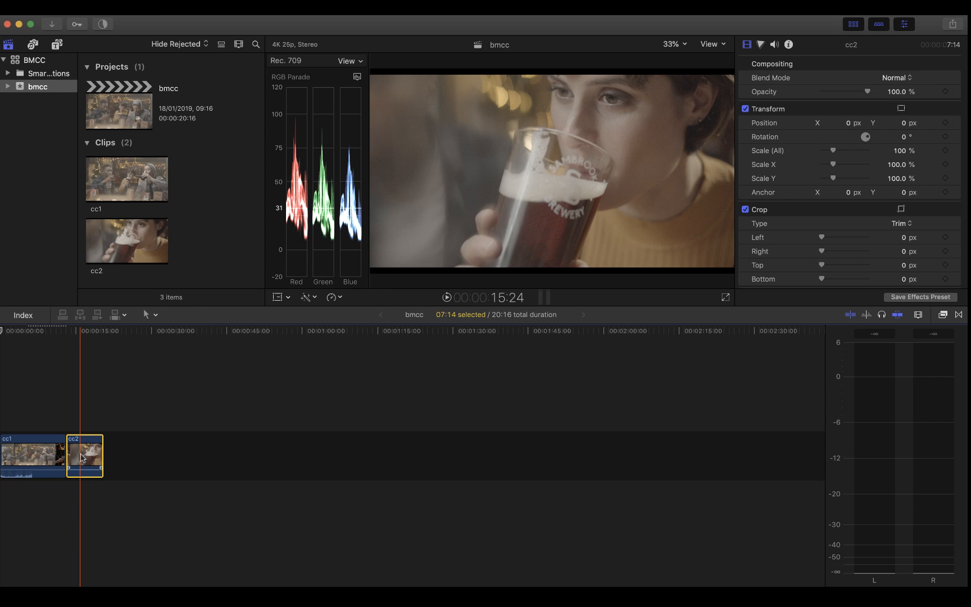
{"action": "key", "text": "alt+super+v"}
{"action": "left_click", "coordinate": [65, 330]}
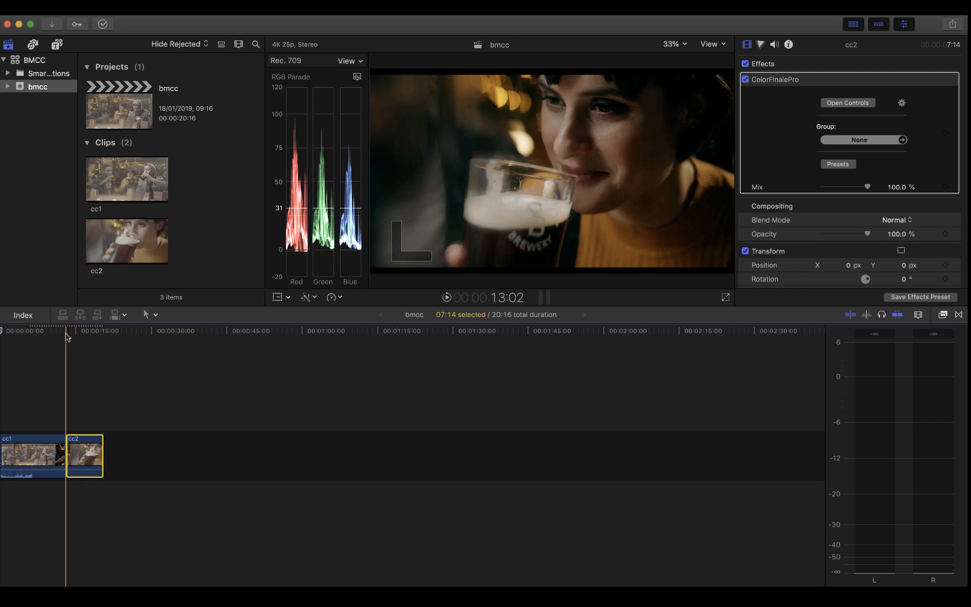
Step: Add a Curves layer to cc2's grade, move it to the end of the layer stack and place a midpoint on its Master Curve
{"action": "mouse_move", "coordinate": [70, 336]}
{"action": "left_mouse_down"}
{"action": "mouse_move", "coordinate": [88, 334]}
{"action": "mouse_move", "coordinate": [51, 332]}
{"action": "mouse_move", "coordinate": [89, 333]}
{"action": "left_mouse_up"}
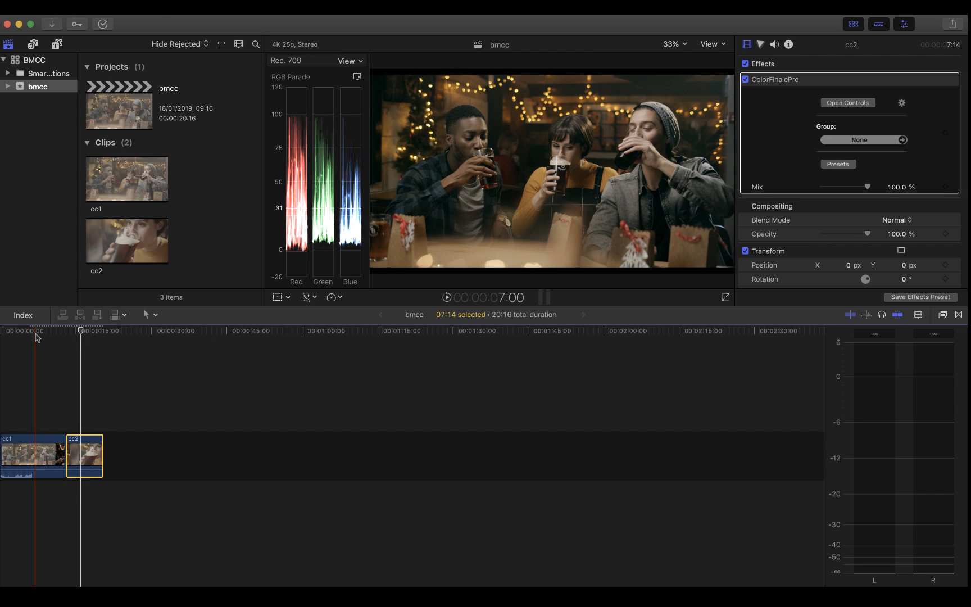
{"action": "left_click", "coordinate": [36, 336]}
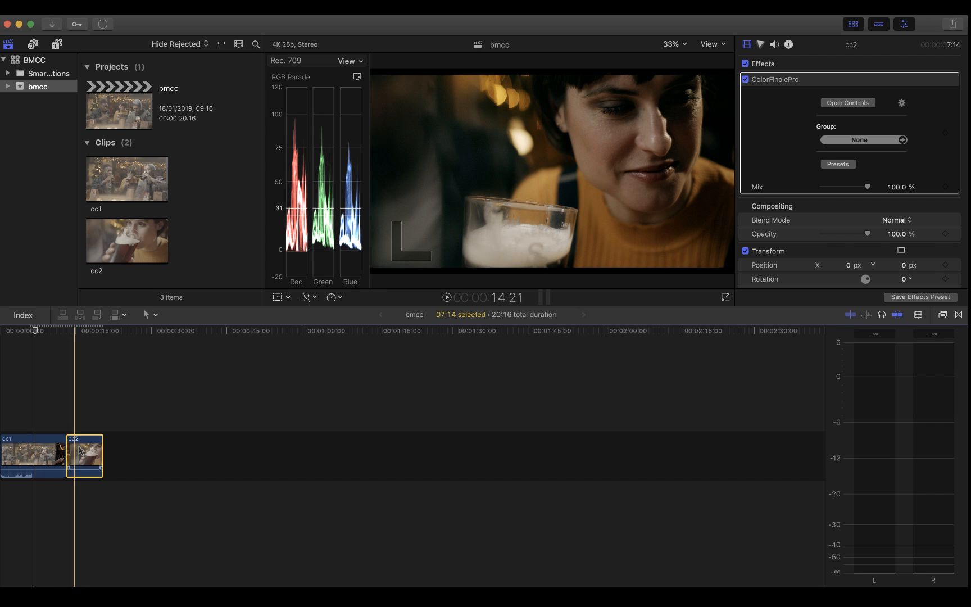
{"action": "left_click", "coordinate": [65, 332]}
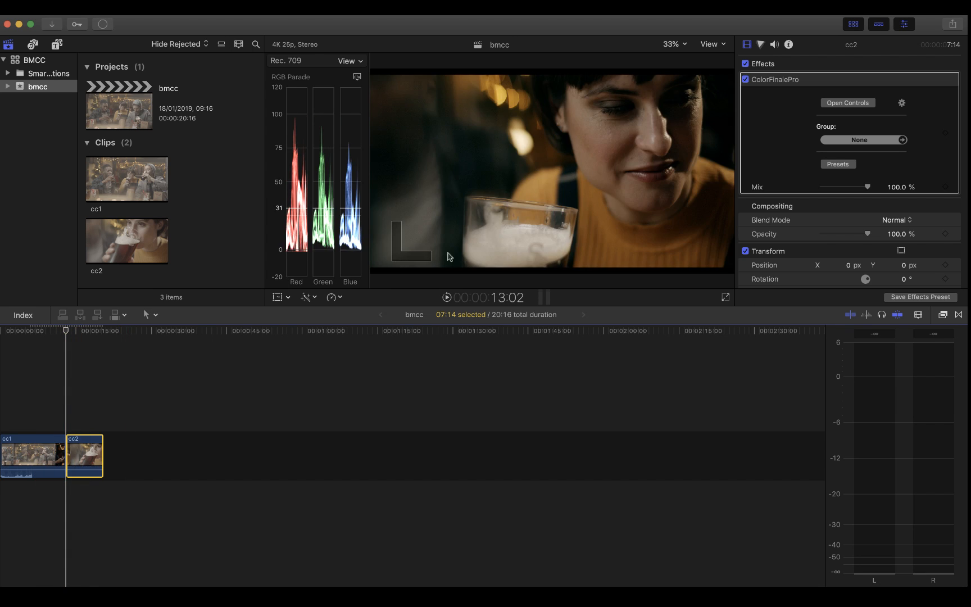
{"action": "left_click", "coordinate": [79, 331]}
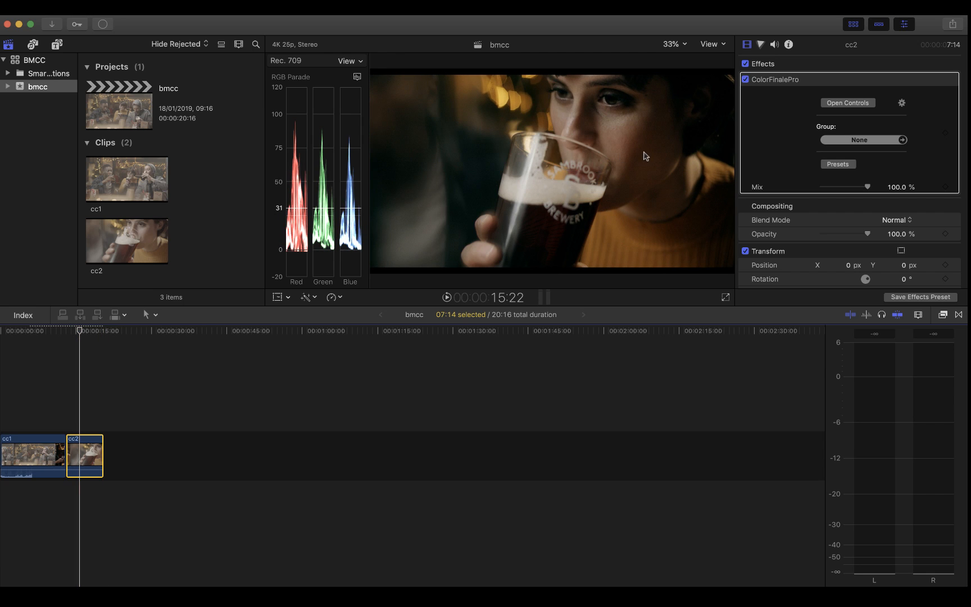
{"action": "left_click", "coordinate": [843, 103]}
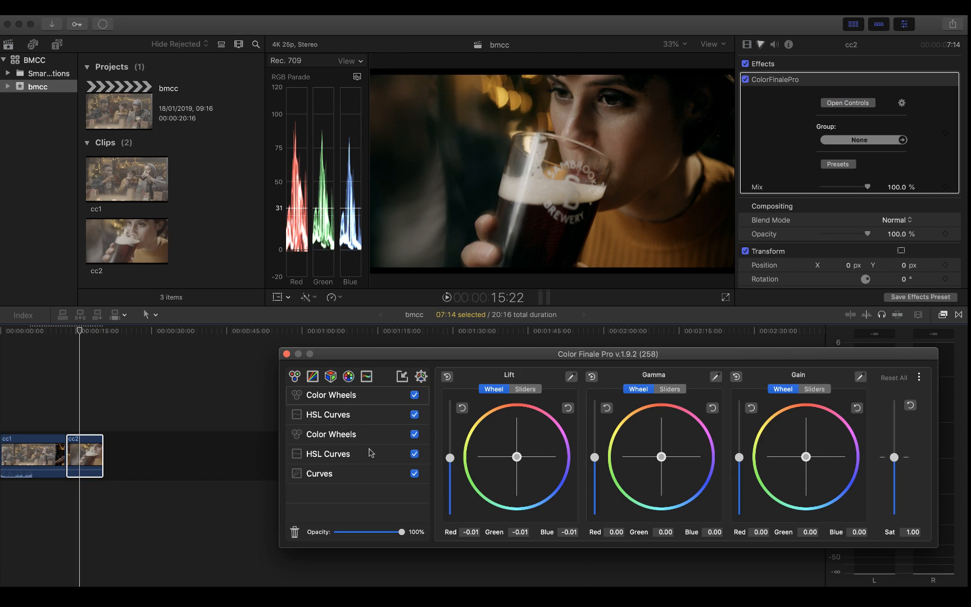
{"action": "left_click", "coordinate": [313, 376]}
{"action": "left_click_drag", "start_coordinate": [327, 399], "coordinate": [329, 503]}
{"action": "left_click", "coordinate": [503, 439]}
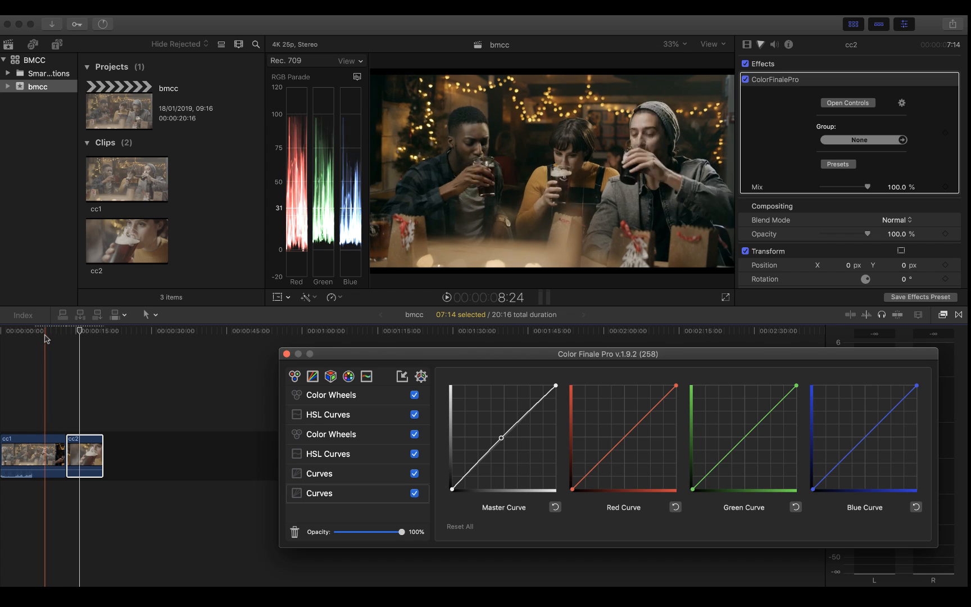
Step: Set the Lift of cc1's first-listed Color Wheels layer to -0.03 for red, green and blue, and close the grading controls
{"action": "left_click", "coordinate": [48, 450]}
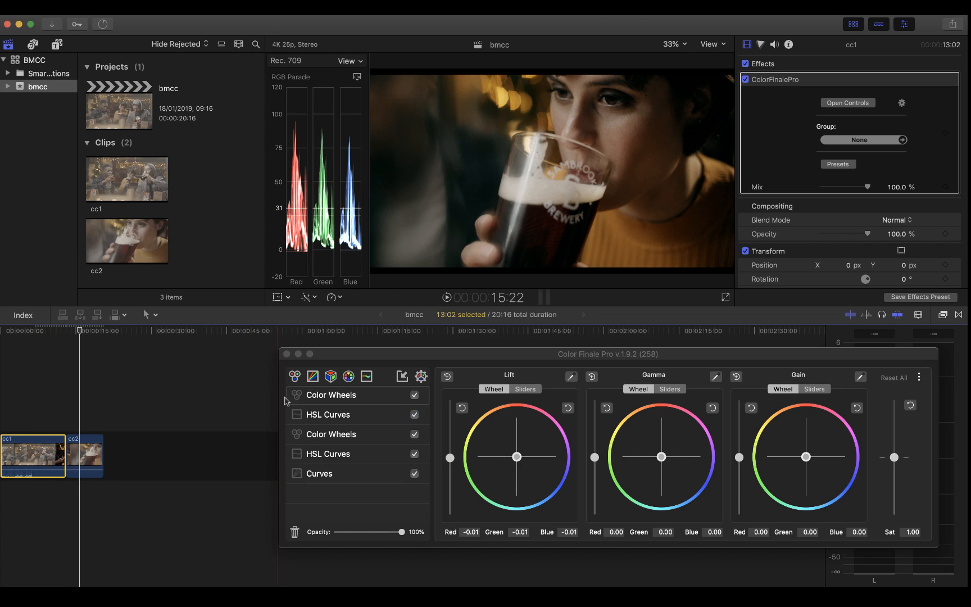
{"action": "left_click", "coordinate": [286, 354]}
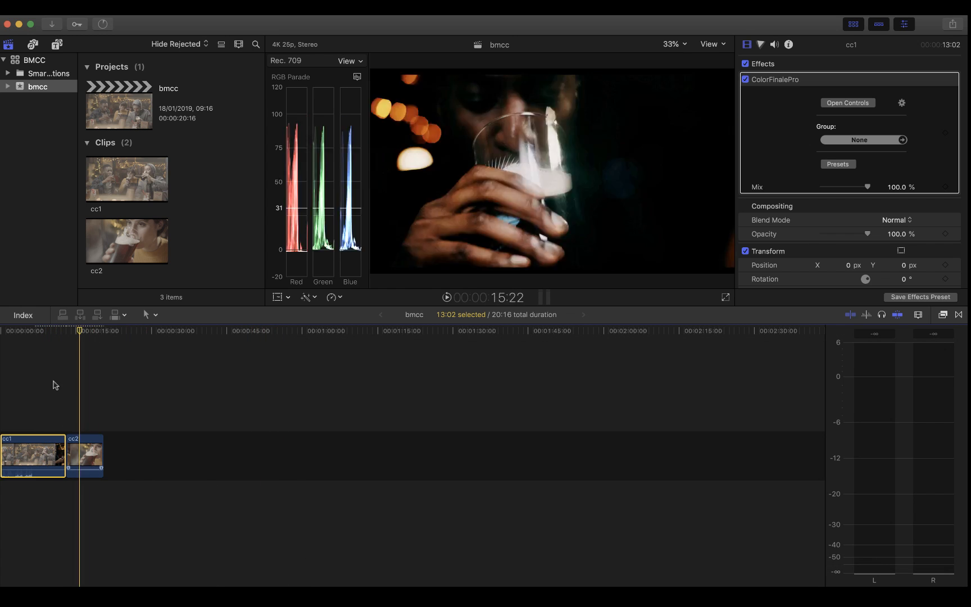
{"action": "left_click", "coordinate": [32, 330]}
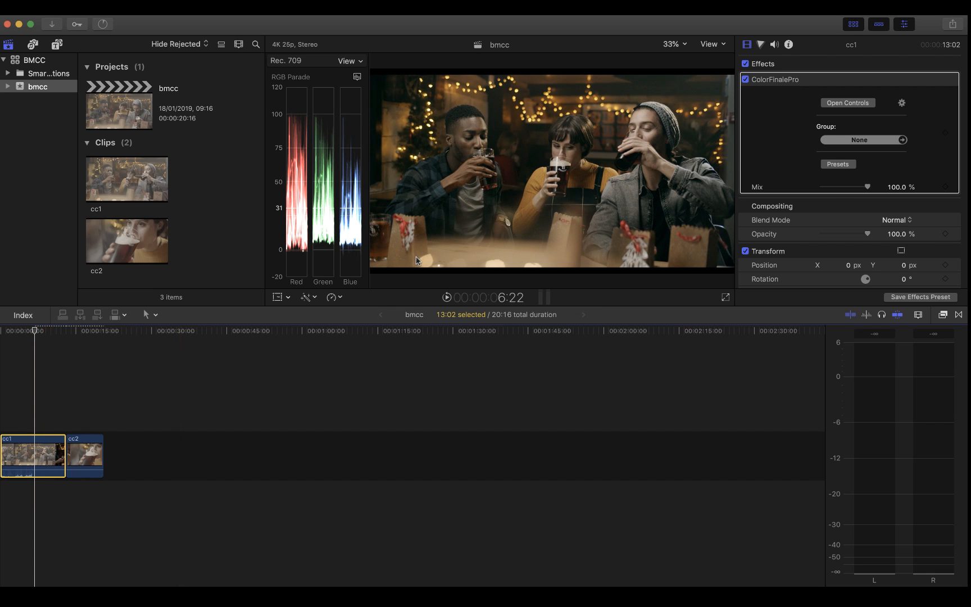
{"action": "left_click", "coordinate": [847, 103]}
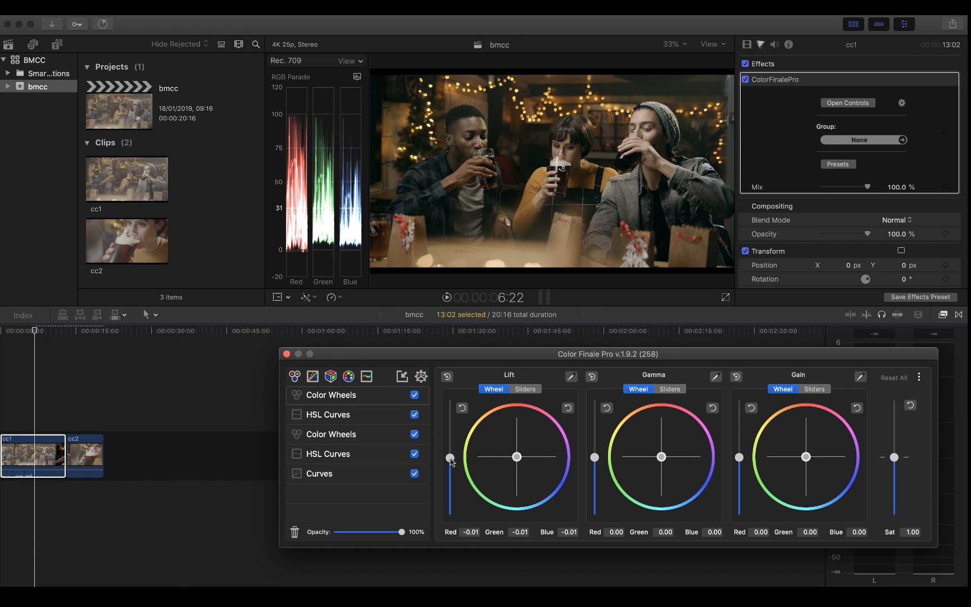
{"action": "left_click_drag", "start_coordinate": [450, 460], "coordinate": [451, 462]}
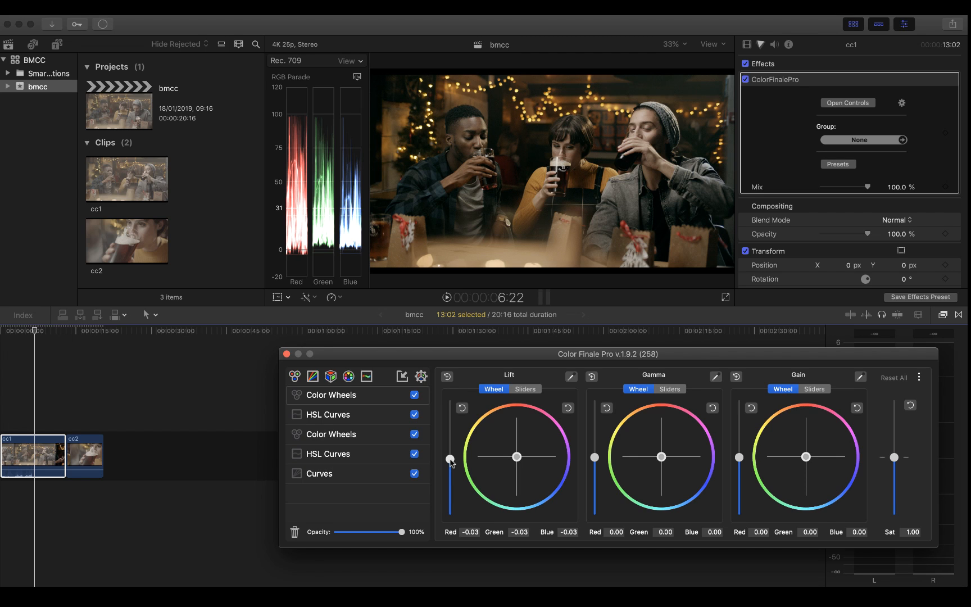
{"action": "left_click", "coordinate": [287, 354]}
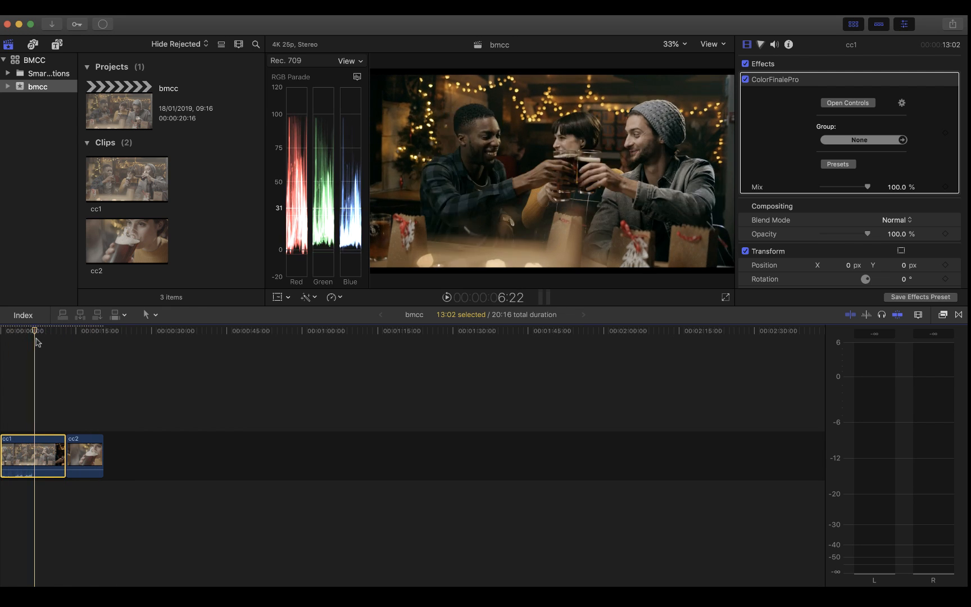
Step: Play the timeline from 9:02 across the cut into cc2, and return the playhead to about 4:15 in cc1
{"action": "left_click", "coordinate": [46, 346]}
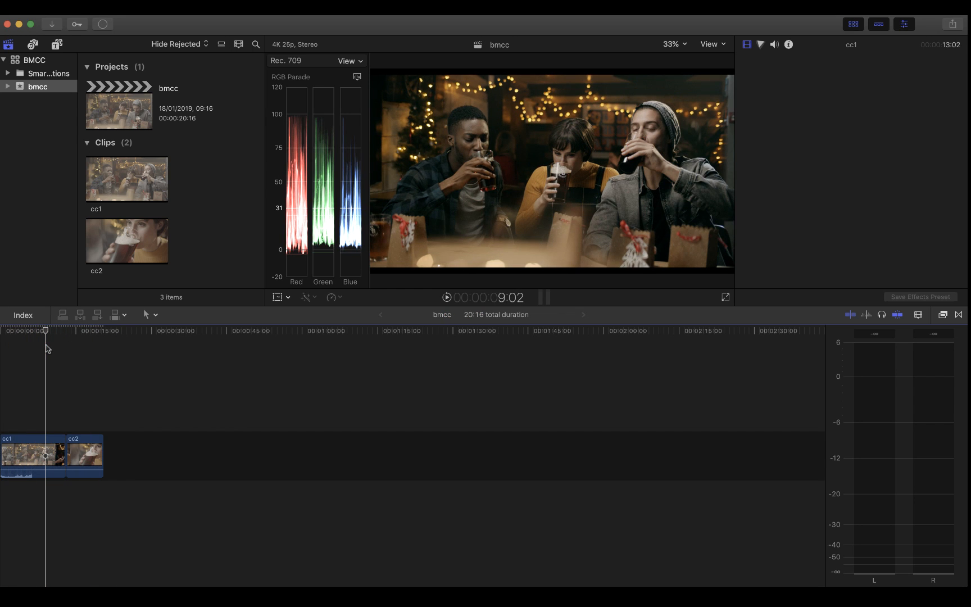
{"action": "key", "text": "space"}
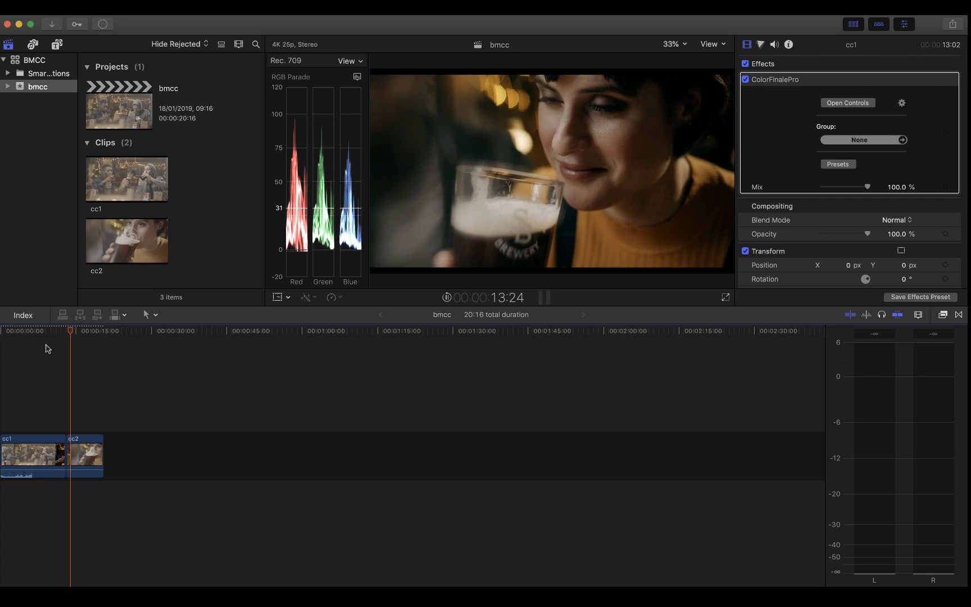
{"action": "key", "text": "space"}
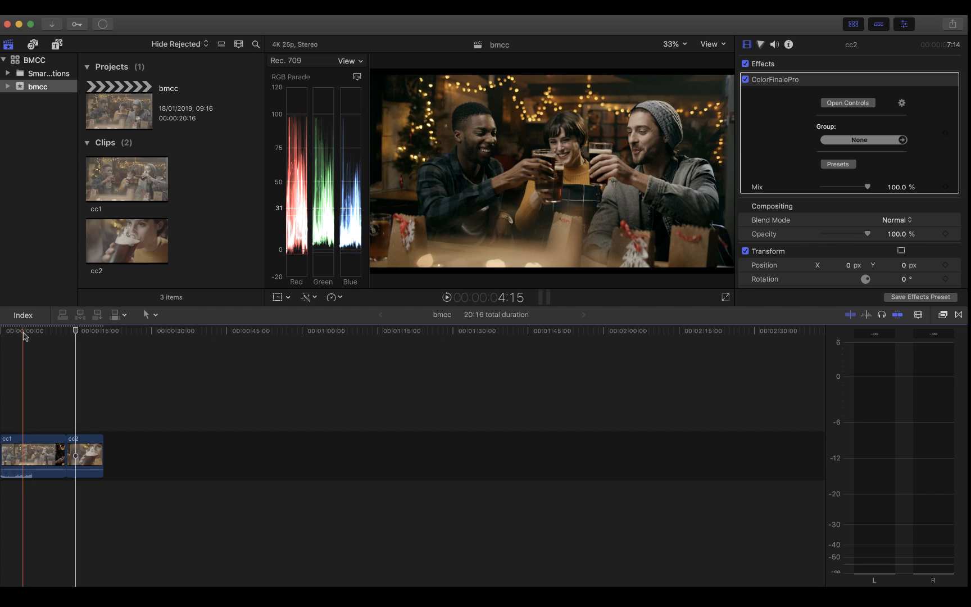
{"action": "left_click", "coordinate": [23, 331]}
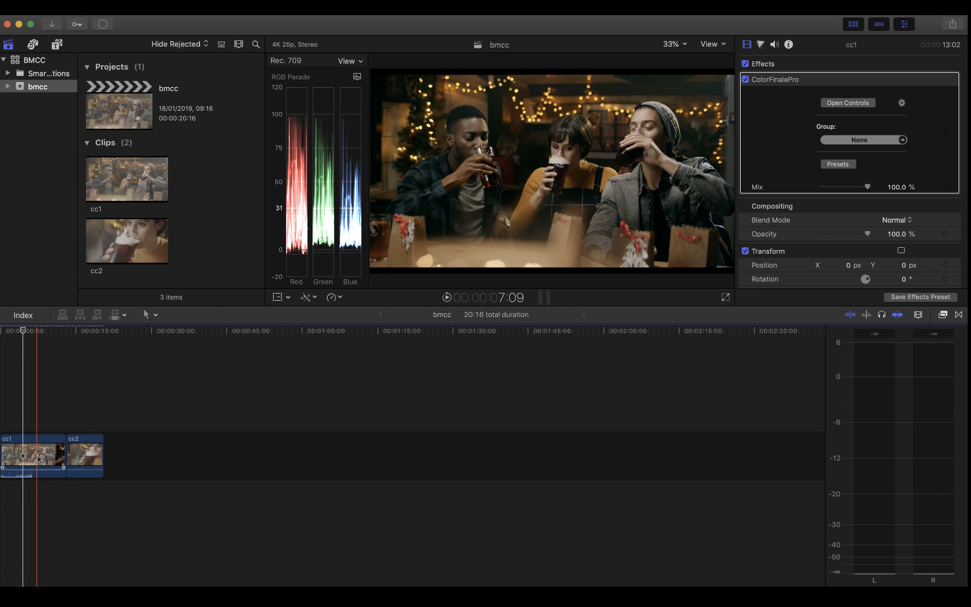